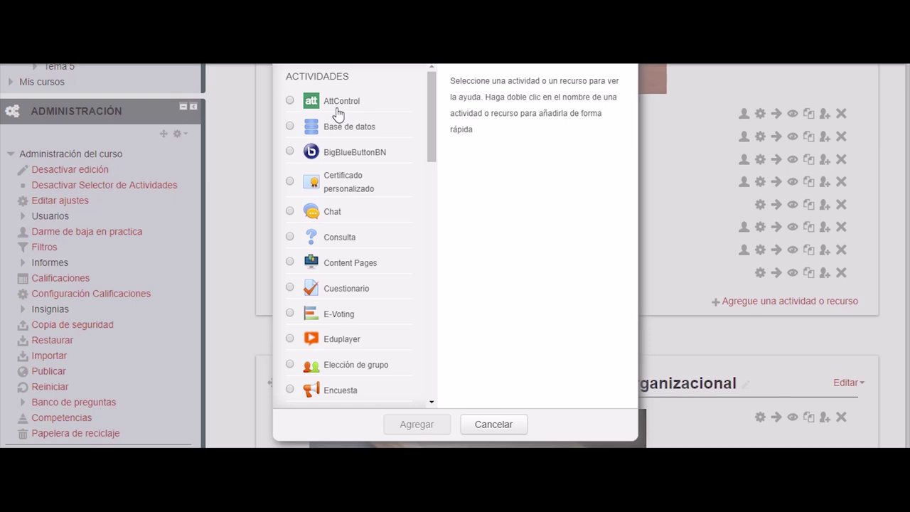
- Add a new AttControl activity to the course and expand all of its settings sections
left_click(290, 101)
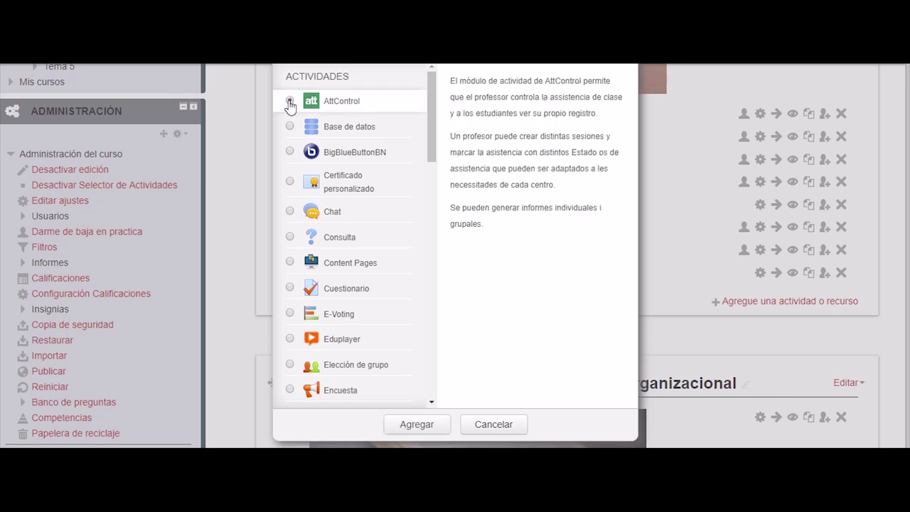
left_click(431, 424)
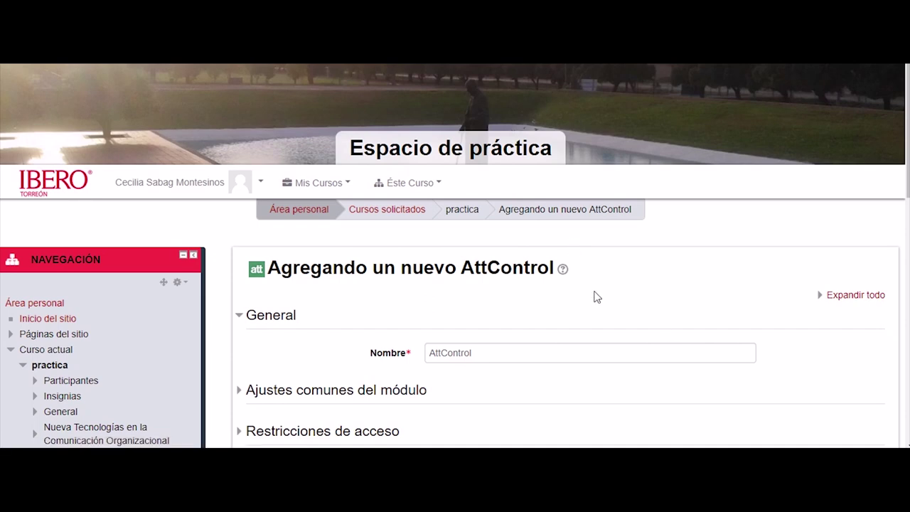
scroll(739, 251, "down", 1)
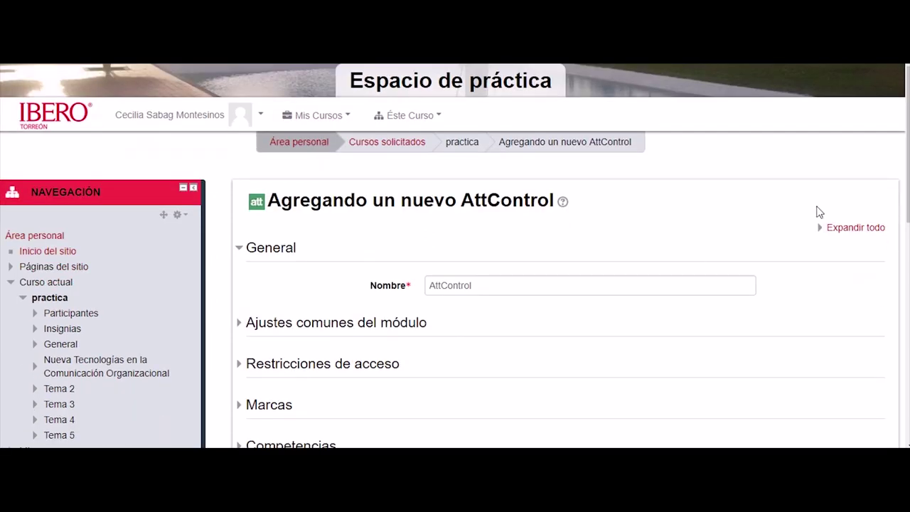
left_click(843, 229)
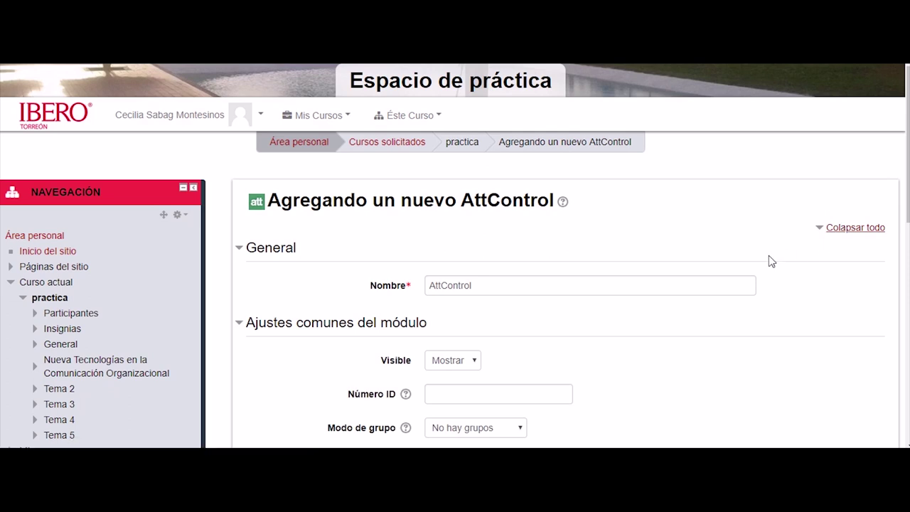
- Name the AttControl activity "Lista de asistencia"
double_click(534, 277)
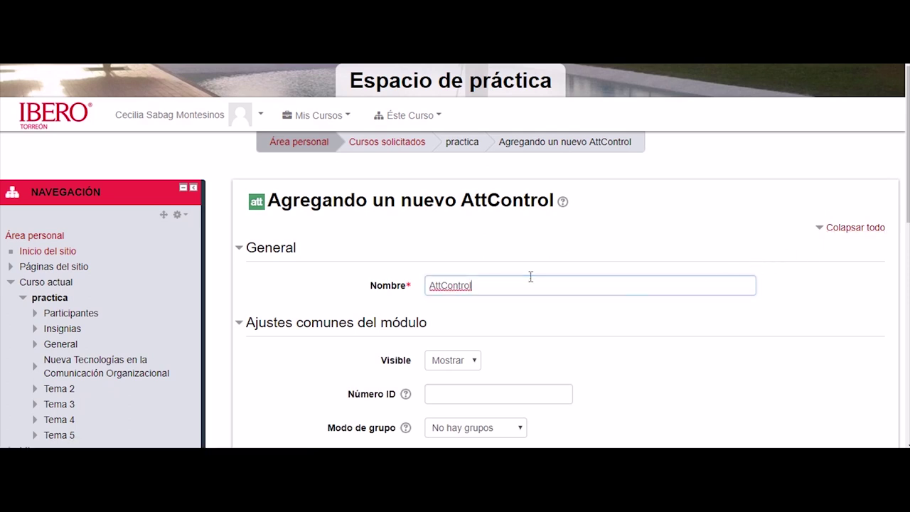
key("BackSpace")
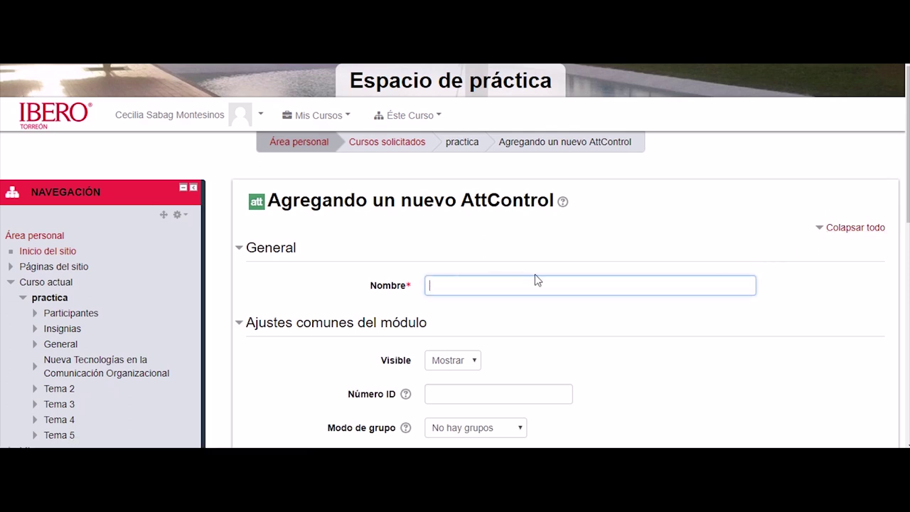
type("Lista de asistencia")
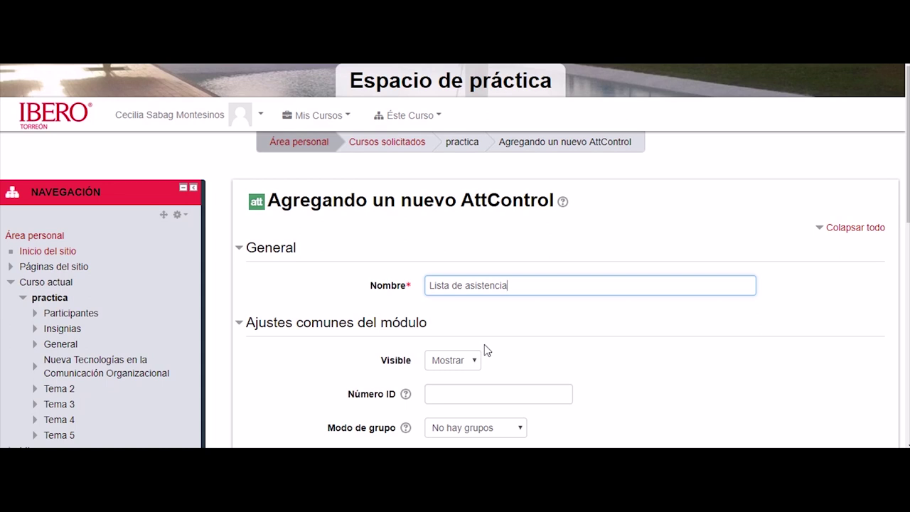
- Set the activity's visibility to Mostrar, then save the changes and display the activity
left_click(471, 360)
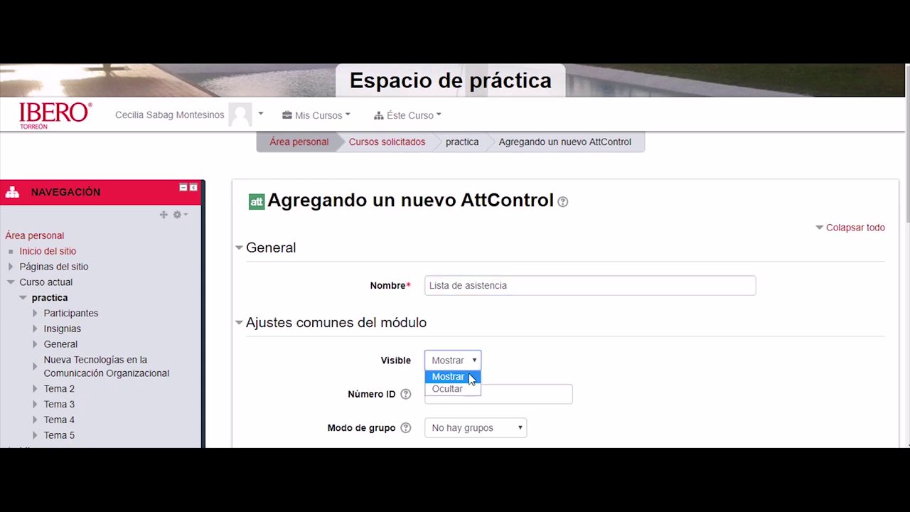
left_click(473, 376)
scroll(551, 362, "down", 1)
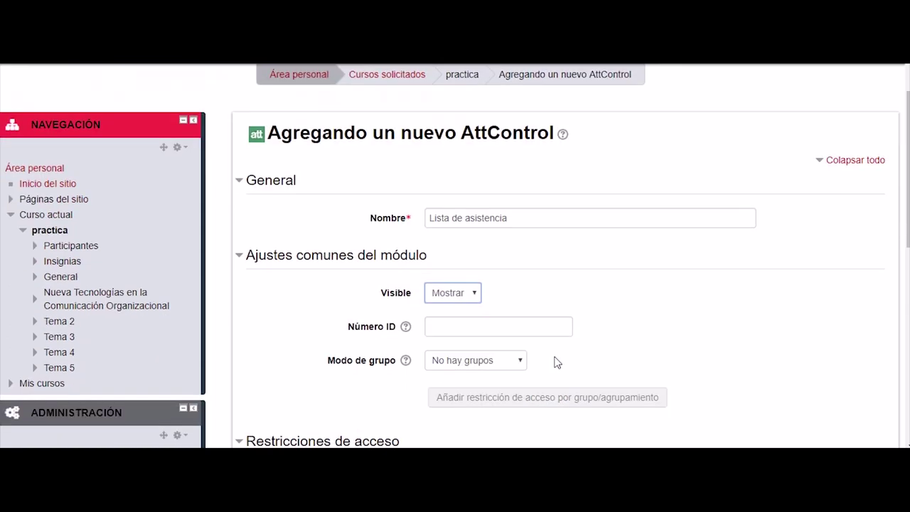
scroll(624, 348, "down", 2)
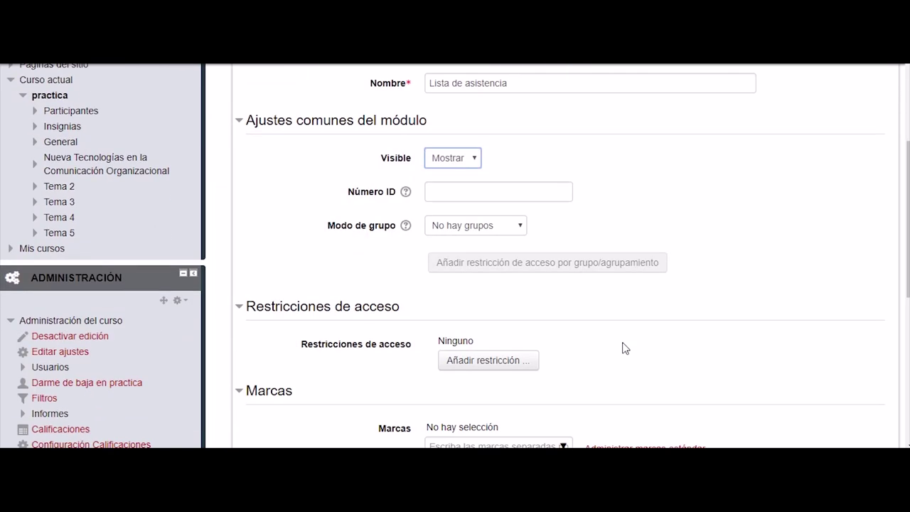
scroll(624, 349, "down", 3)
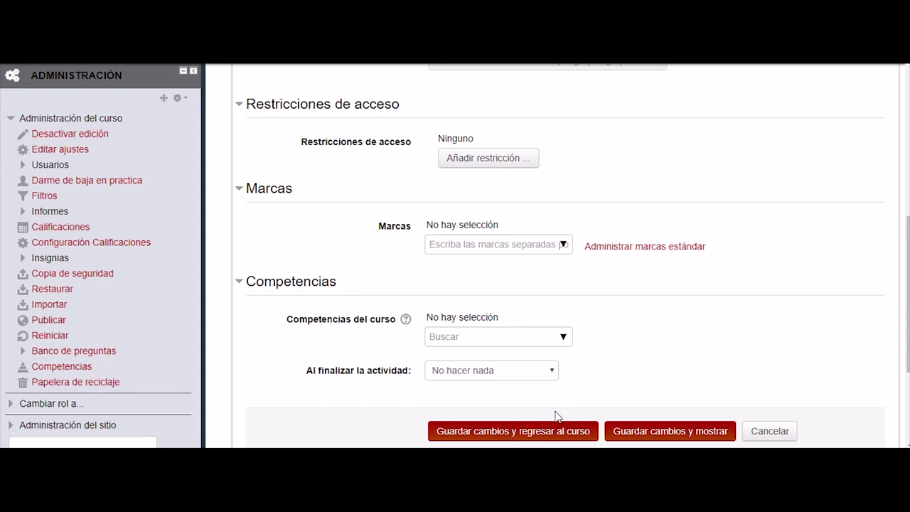
left_click(613, 432)
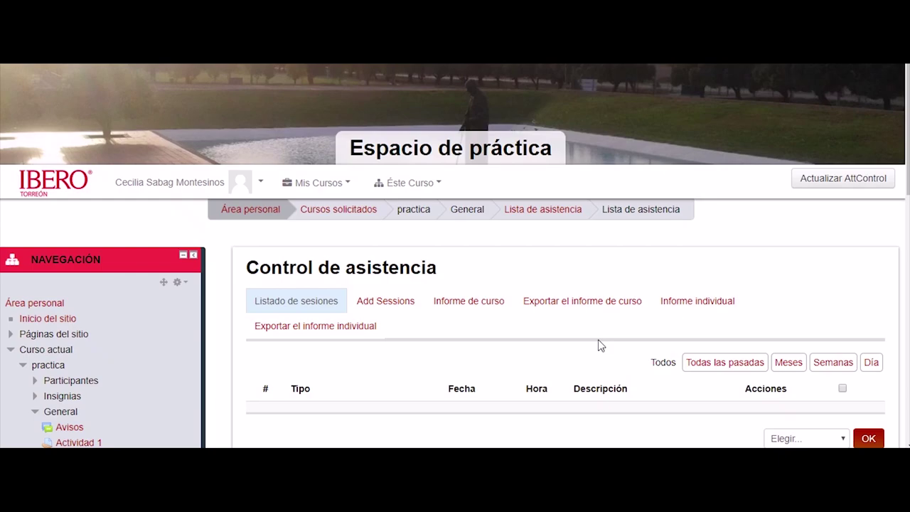
- Start adding multiple attendance sessions, with the session date set to 17 enero 2019 and the start hour to 09
scroll(598, 339, "down", 1)
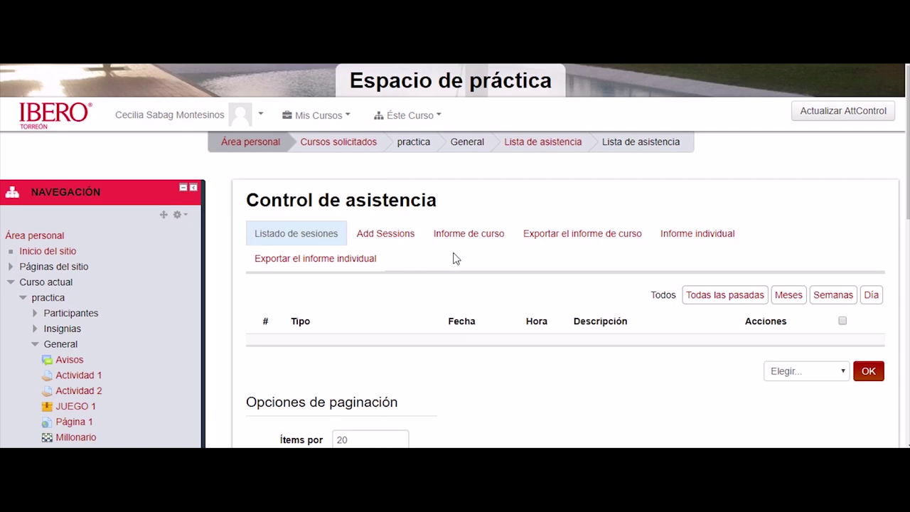
left_click(404, 240)
scroll(498, 318, "down", 1)
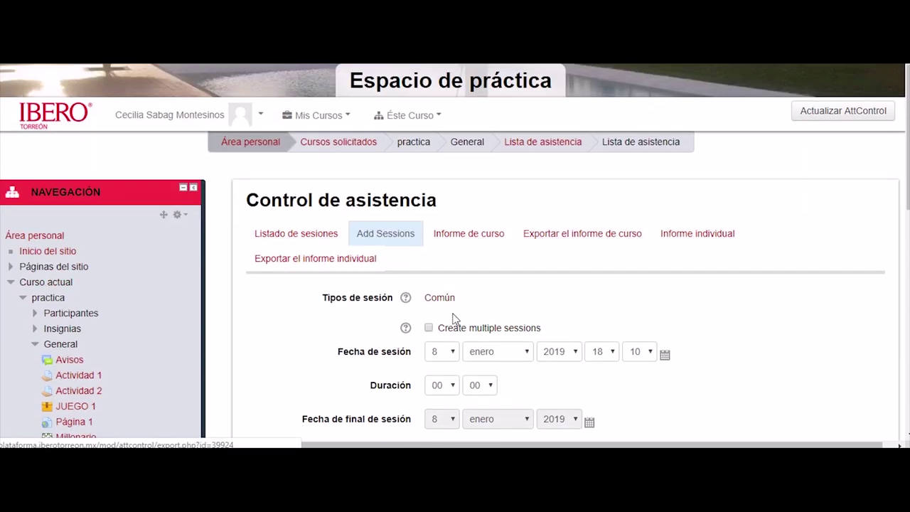
left_click(428, 328)
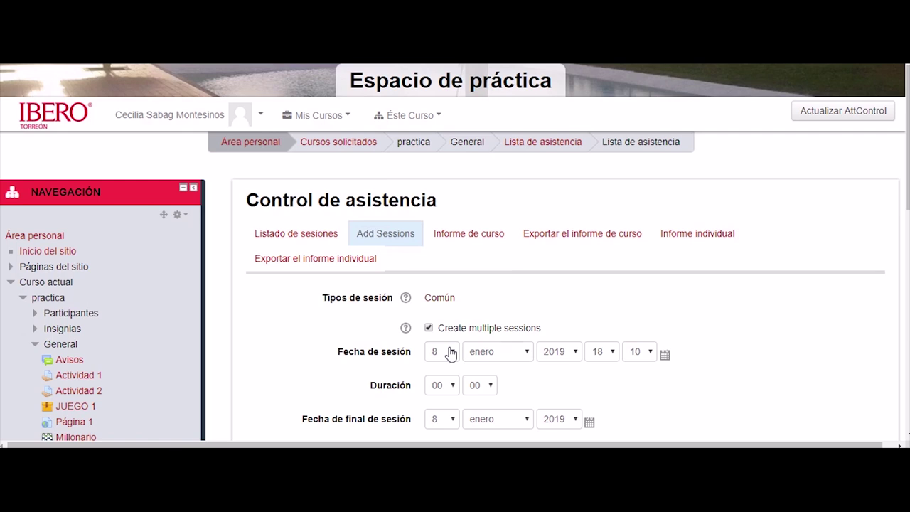
left_click(450, 354)
left_click(442, 300)
left_click(606, 355)
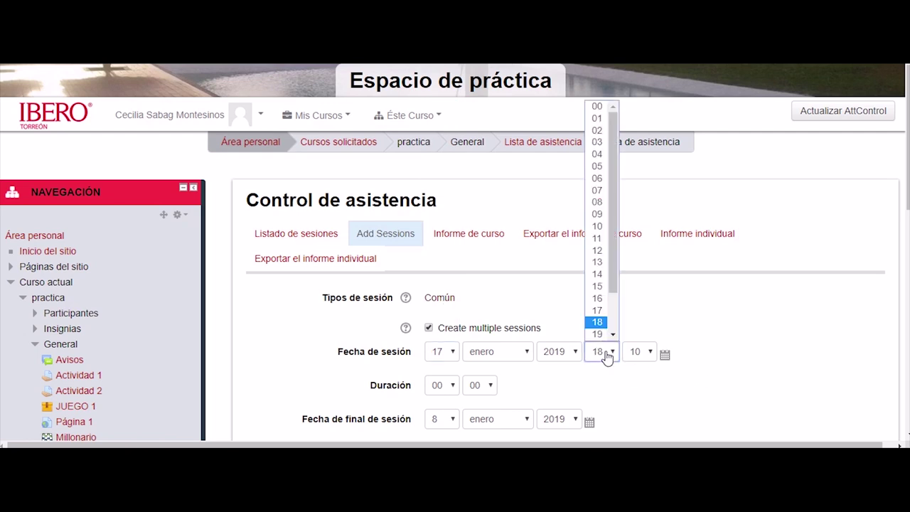
left_click(599, 217)
- Set the session duration to 02 hours and the final session date to 16 mayo 2019
left_click(452, 386)
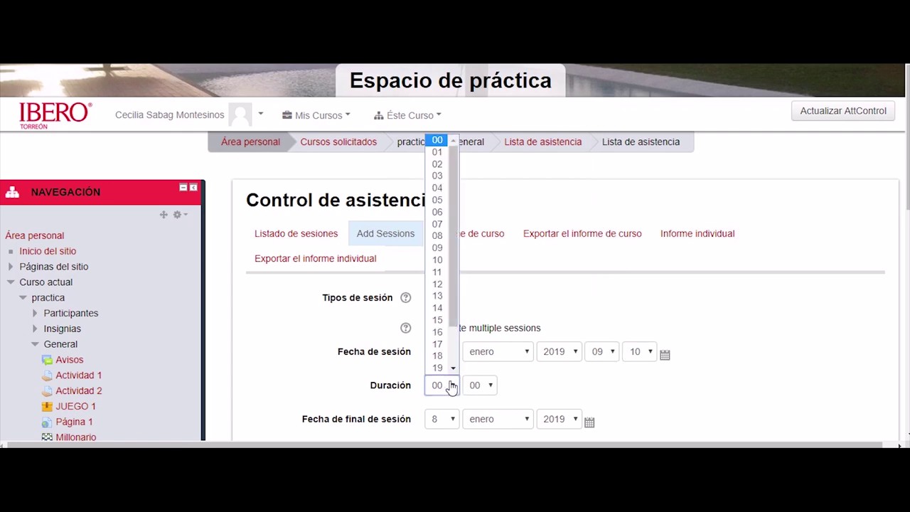
left_click(437, 164)
scroll(431, 361, "down", 1)
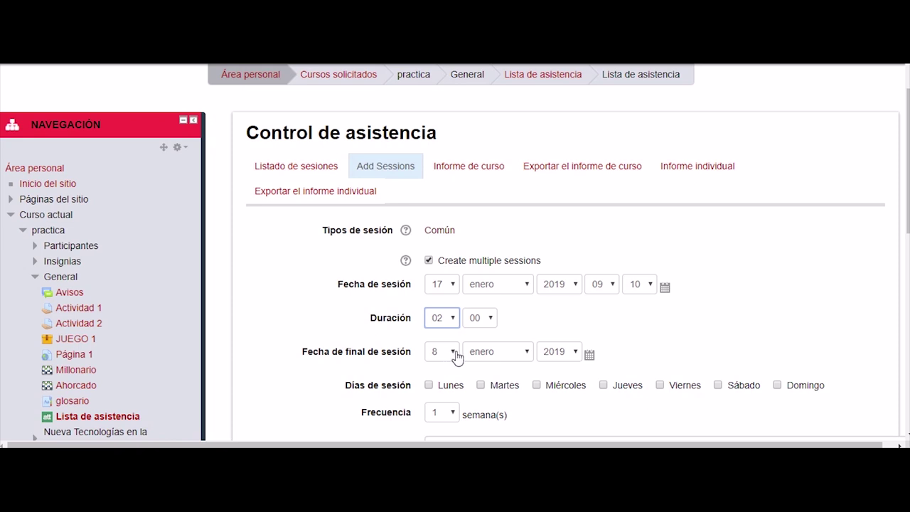
left_click(455, 355)
left_click(448, 285)
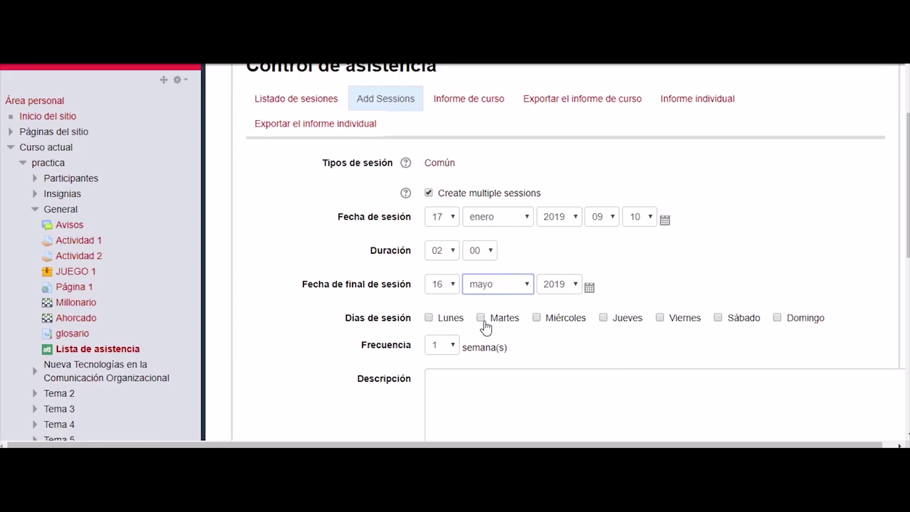
- Select Martes and Jueves as the session days and add the sessions
left_click(482, 319)
left_click(605, 320)
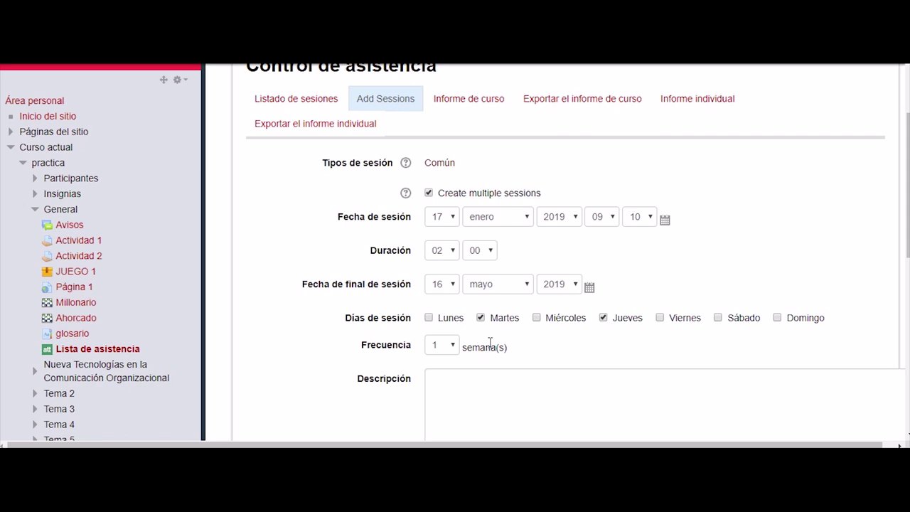
scroll(490, 345, "down", 1)
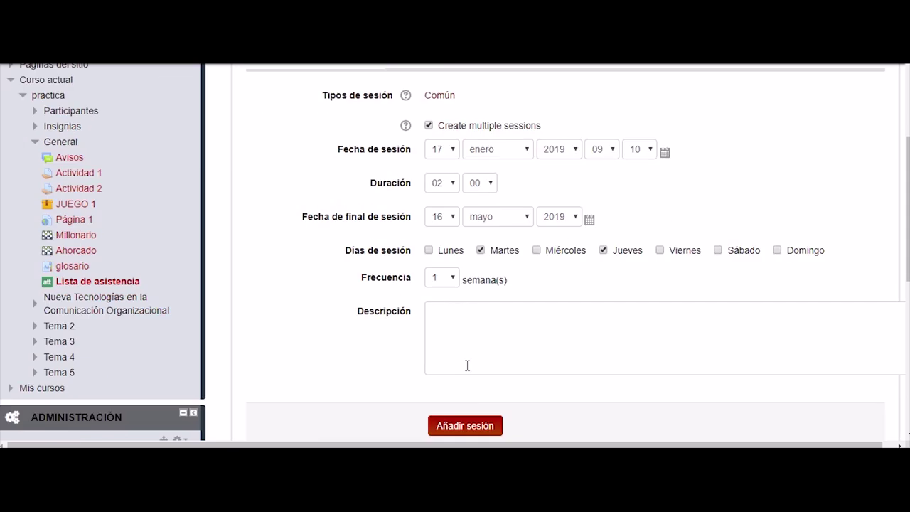
left_click(465, 426)
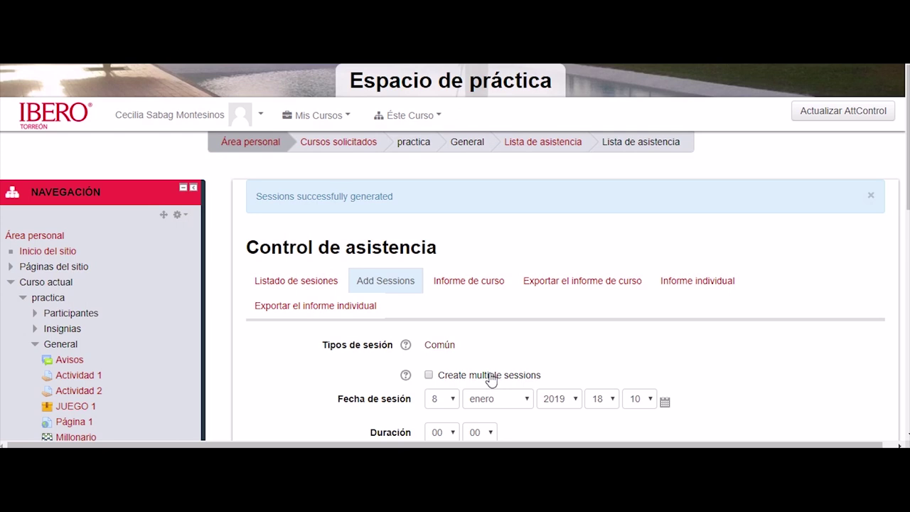
- Review the dates and times of the generated sessions on both pages of the session list
left_click(317, 282)
scroll(384, 202, "down", 3)
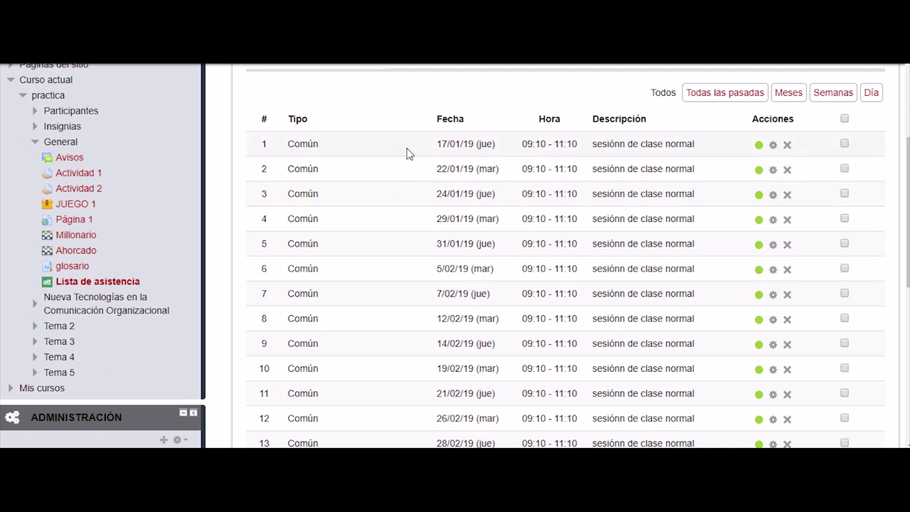
scroll(394, 226, "down", 4)
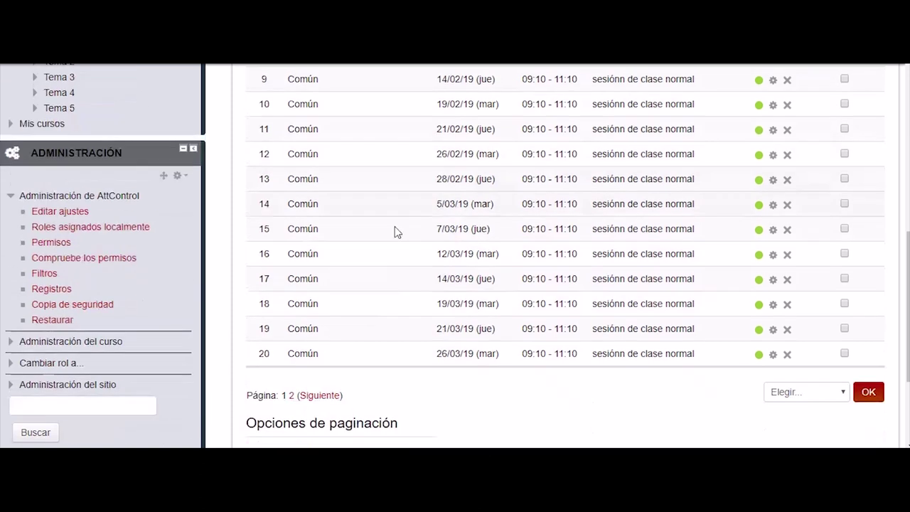
left_click(291, 395)
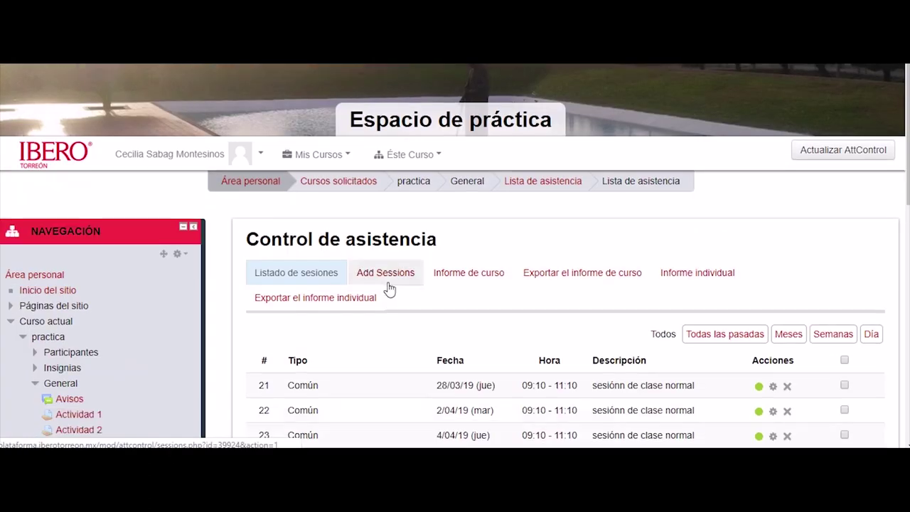
scroll(446, 373, "down", 5)
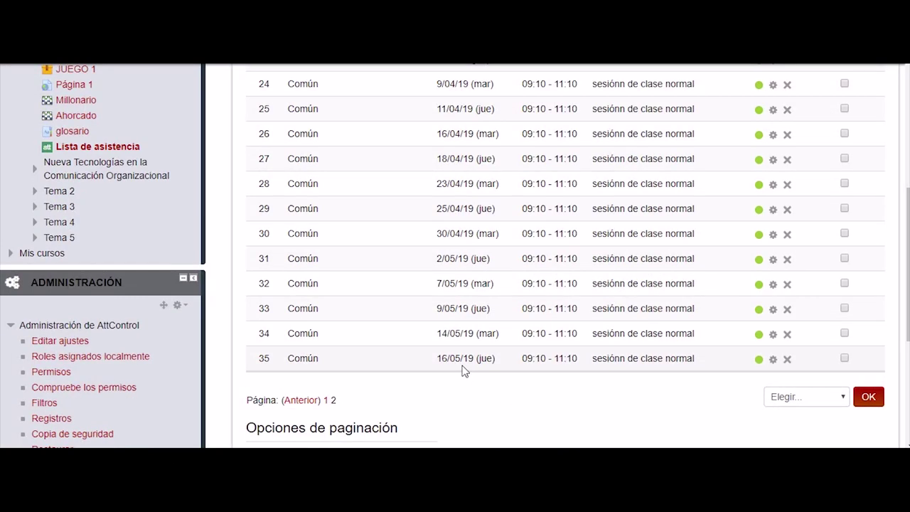
left_click(326, 400)
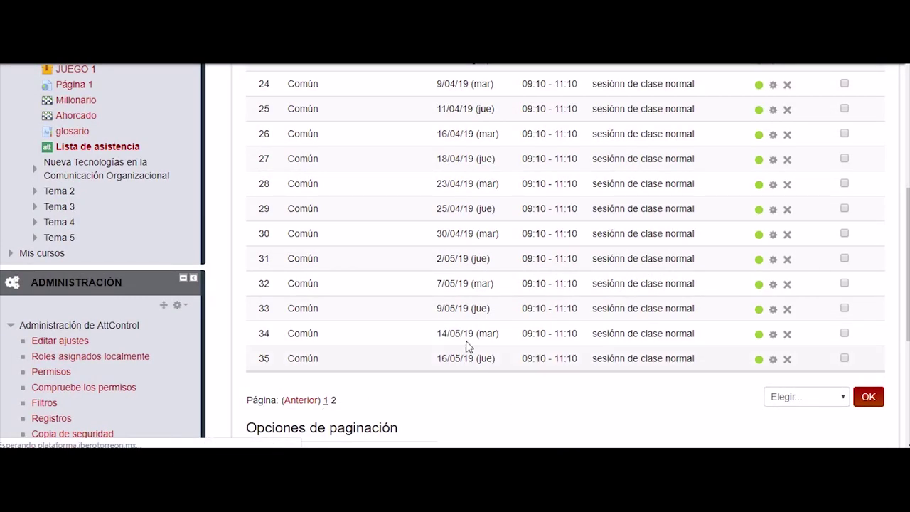
- Take the roll for the 17/01/19 session, marking all seven participants as A, and save the attendance
scroll(574, 341, "down", 3)
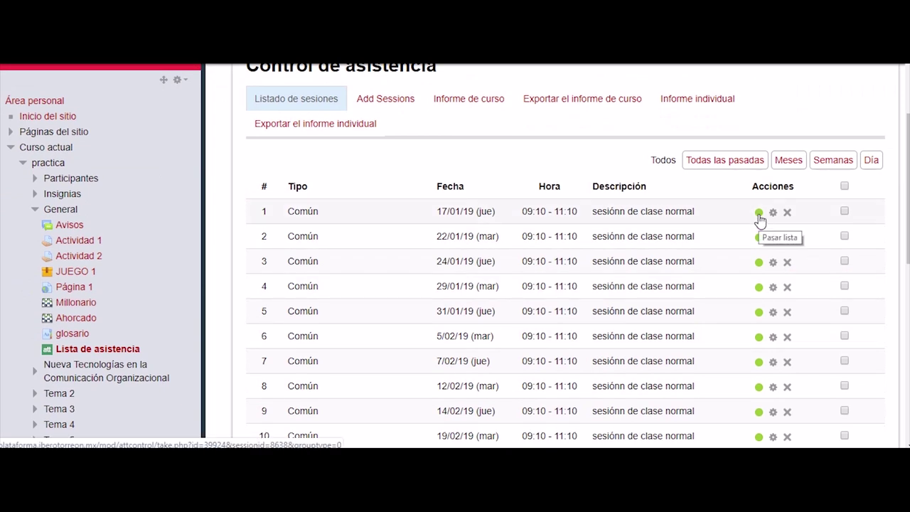
left_click(759, 211)
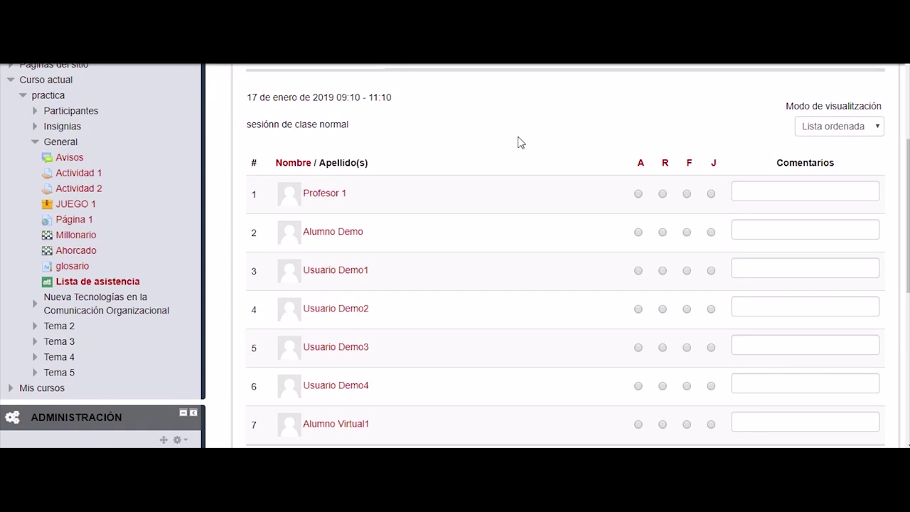
scroll(519, 146, "down", 1)
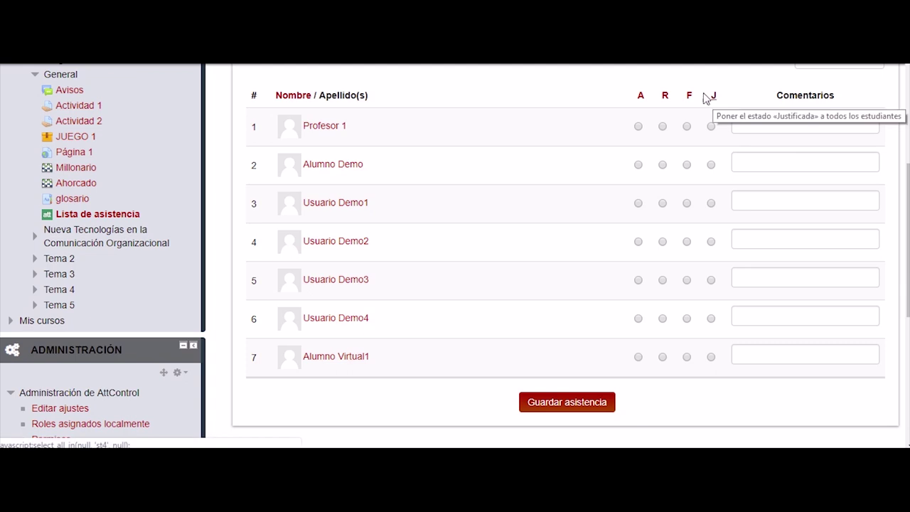
left_click(638, 126)
left_click(638, 165)
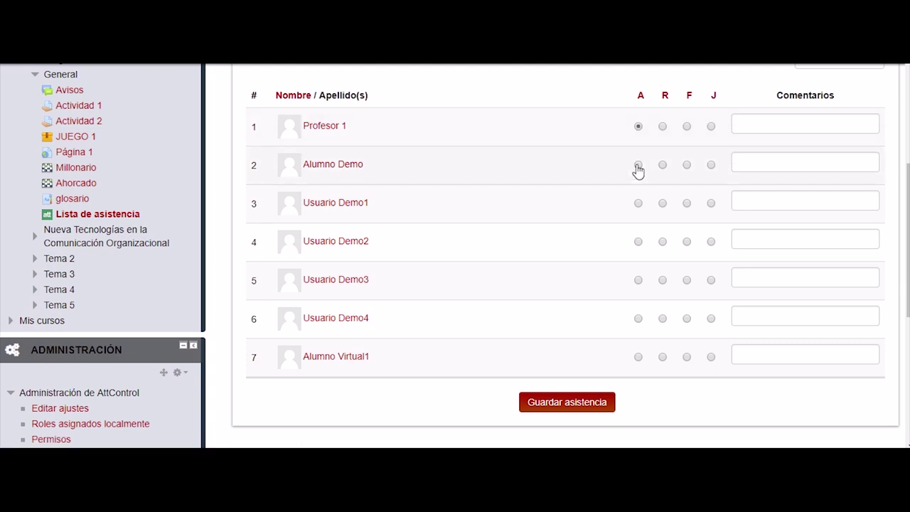
left_click(638, 204)
left_click(638, 241)
left_click(596, 404)
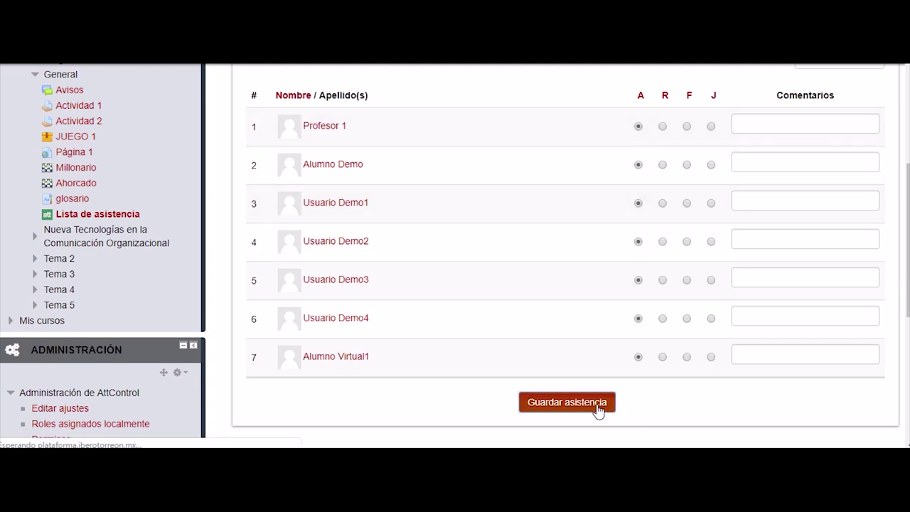
- Take the roll for the 22/01/19 session, marking Profesor 1 as F and the other six participants as A, and save the attendance
scroll(581, 406, "down", 3)
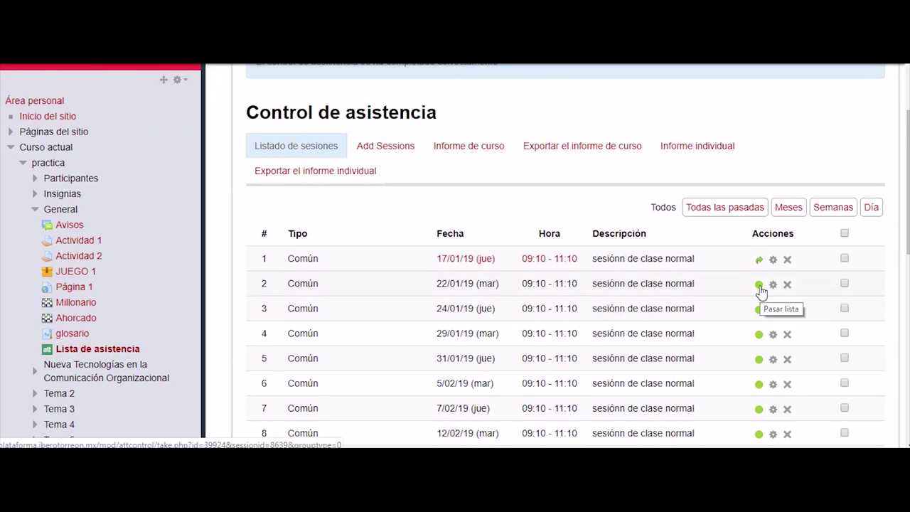
left_click(759, 287)
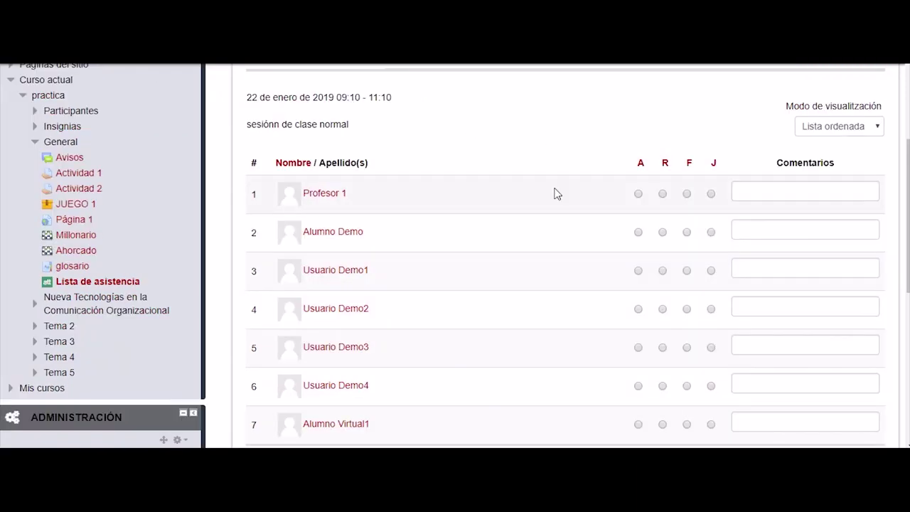
left_click(686, 194)
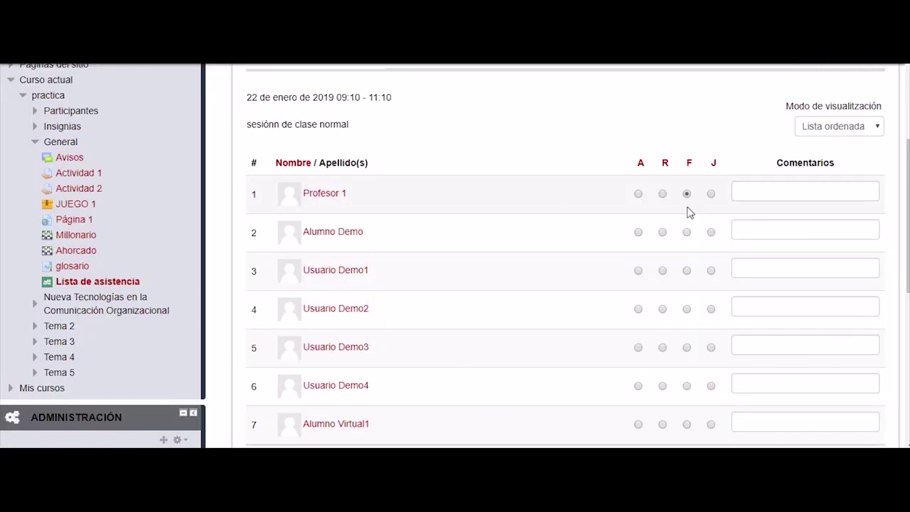
left_click(687, 271)
left_click(639, 232)
left_click(638, 309)
scroll(642, 345, "down", 2)
left_click(544, 341)
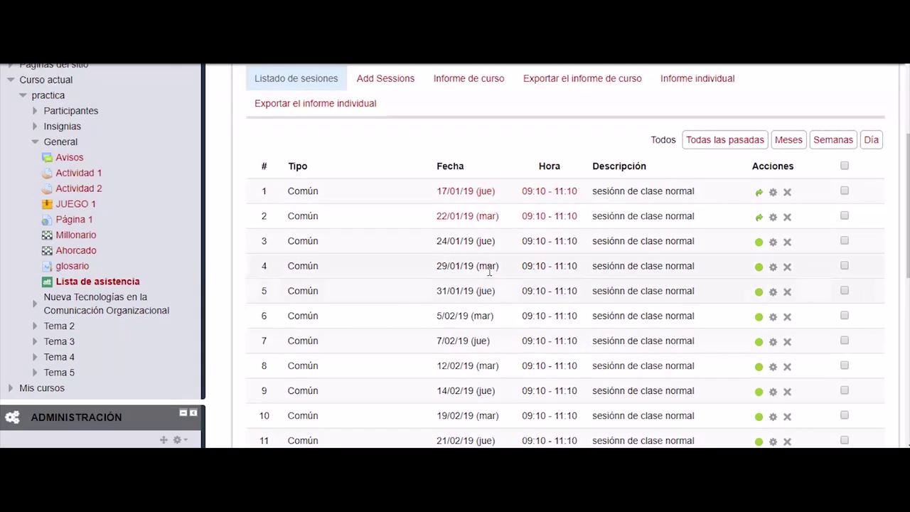
- Reopen the recorded attendance of the 22/01/19 session and save it again
left_click(758, 219)
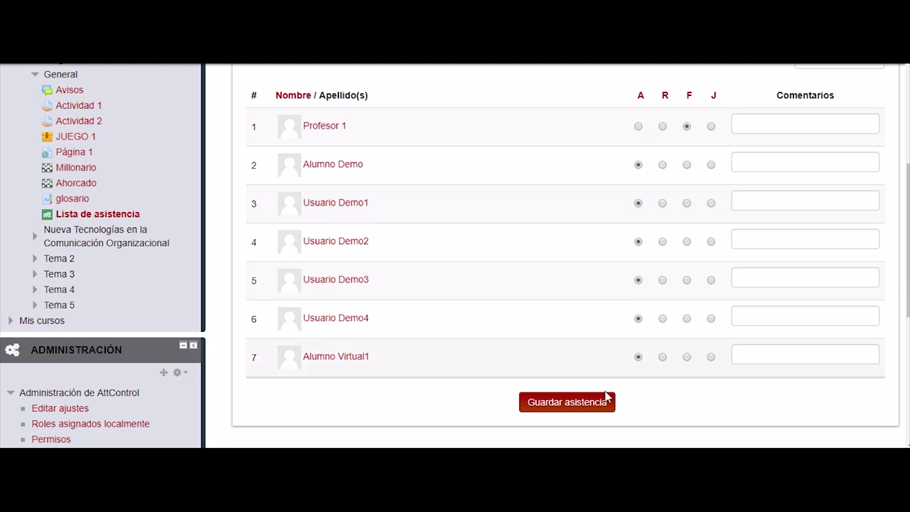
left_click(587, 411)
scroll(486, 277, "down", 1)
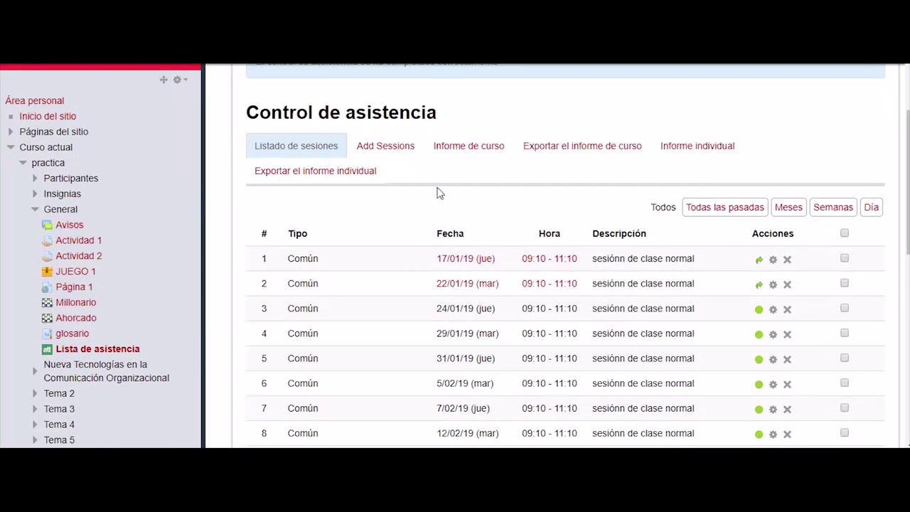
- Review the attendance totals in the course report and in the individual report for Virtual1, Alumno
left_click(465, 150)
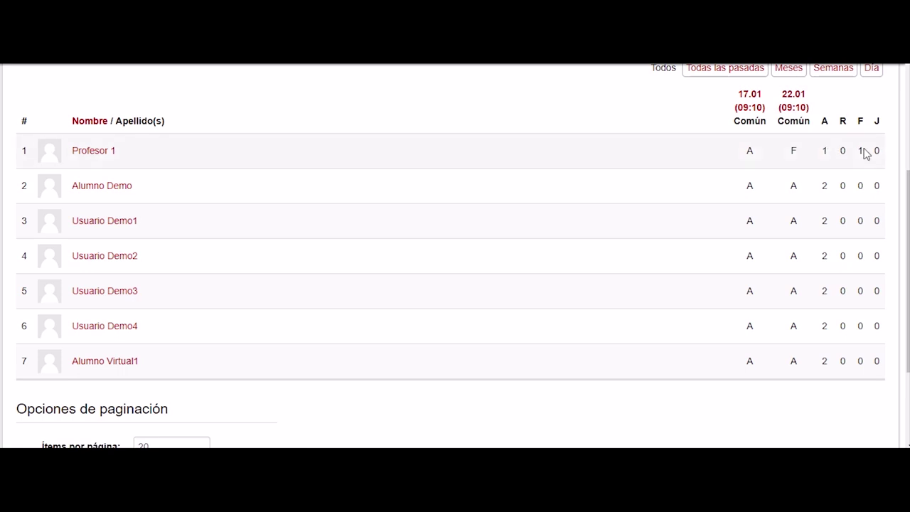
scroll(437, 142, "up", 1)
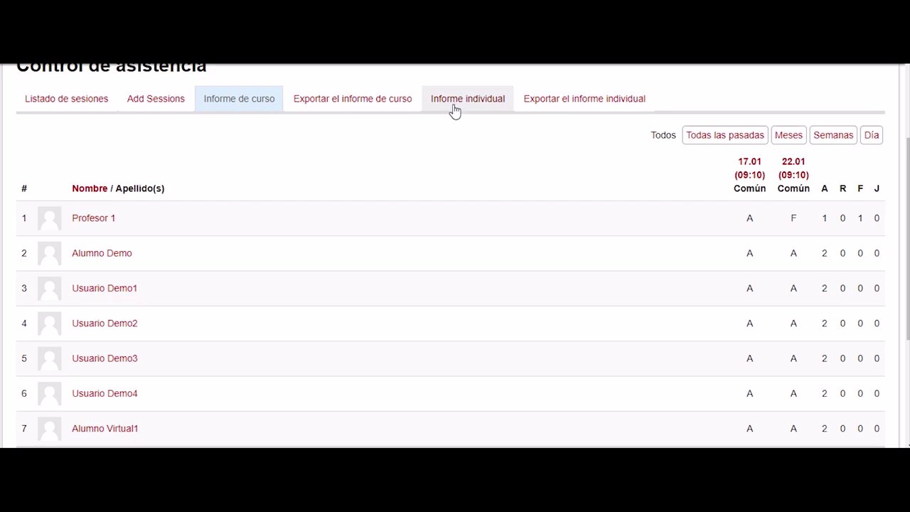
left_click(456, 110)
scroll(337, 263, "down", 2)
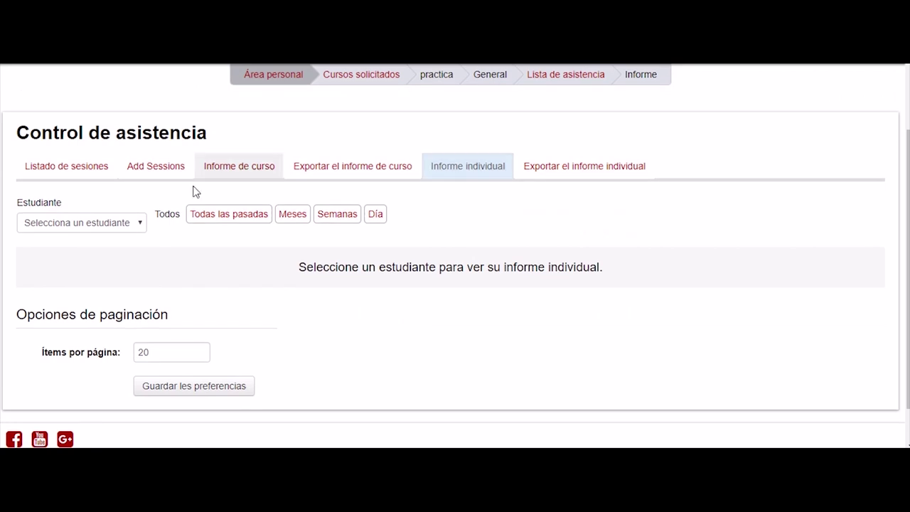
left_click(138, 228)
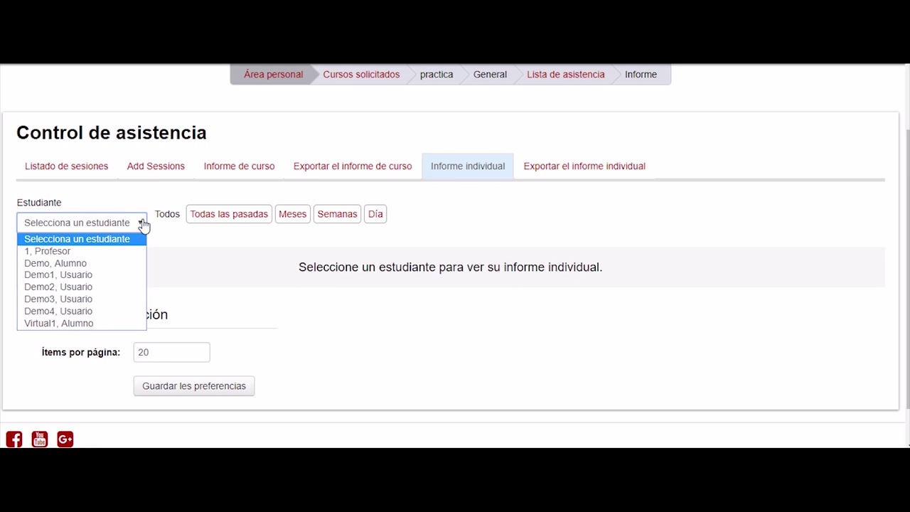
left_click(113, 323)
scroll(135, 270, "down", 4)
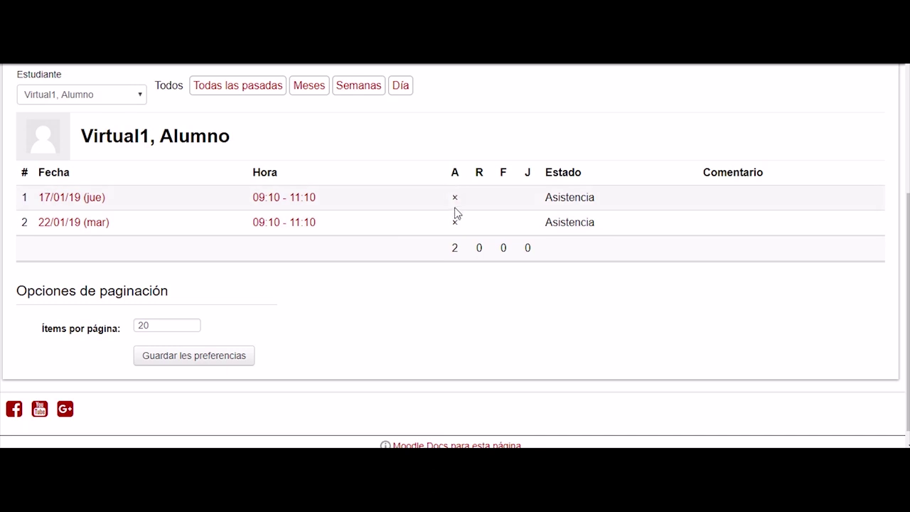
- Examine the course report export options, including the group, student identification, sessions, period and file format
scroll(409, 126, "up", 1)
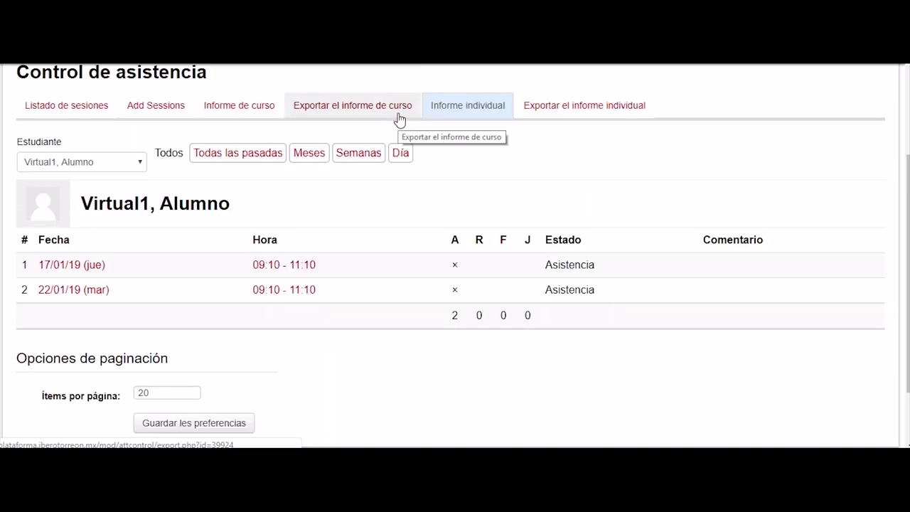
left_click(399, 119)
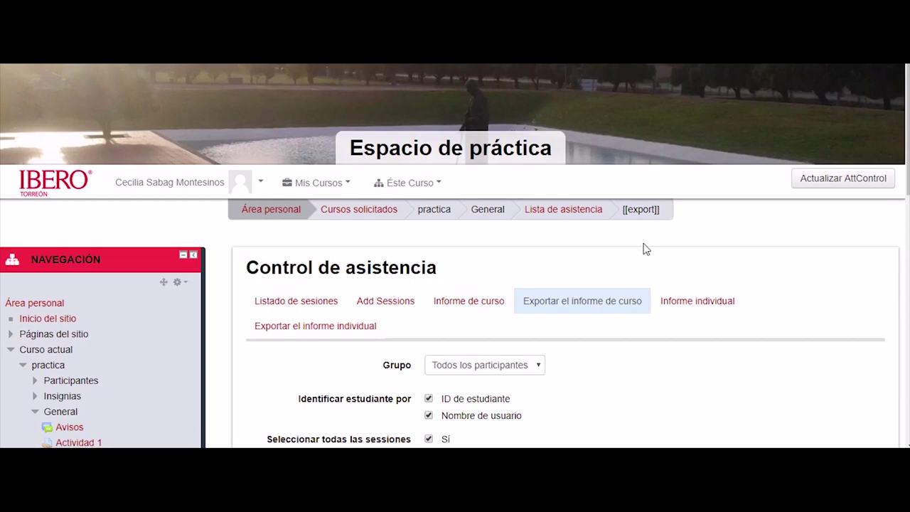
scroll(618, 256, "down", 2)
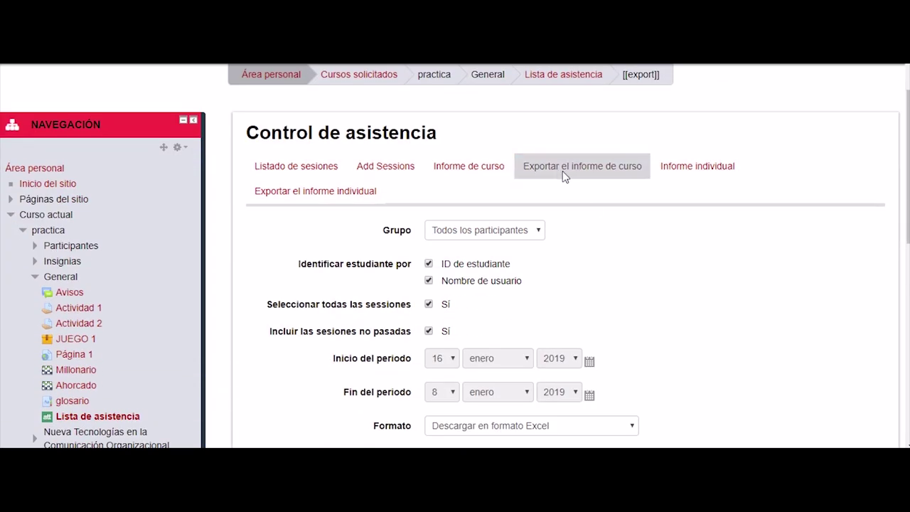
scroll(384, 289, "down", 2)
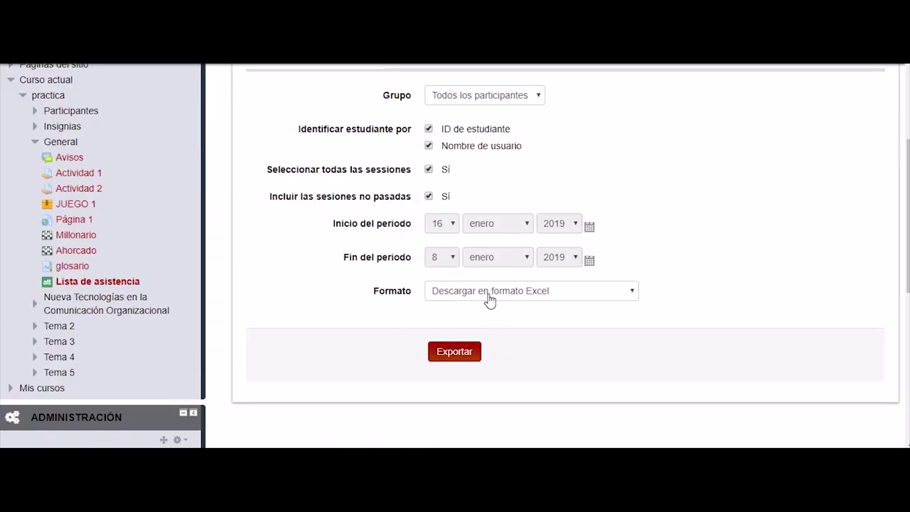
- Open the individual report export settings and choose Demo2, Usuario as the student
scroll(498, 292, "up", 1)
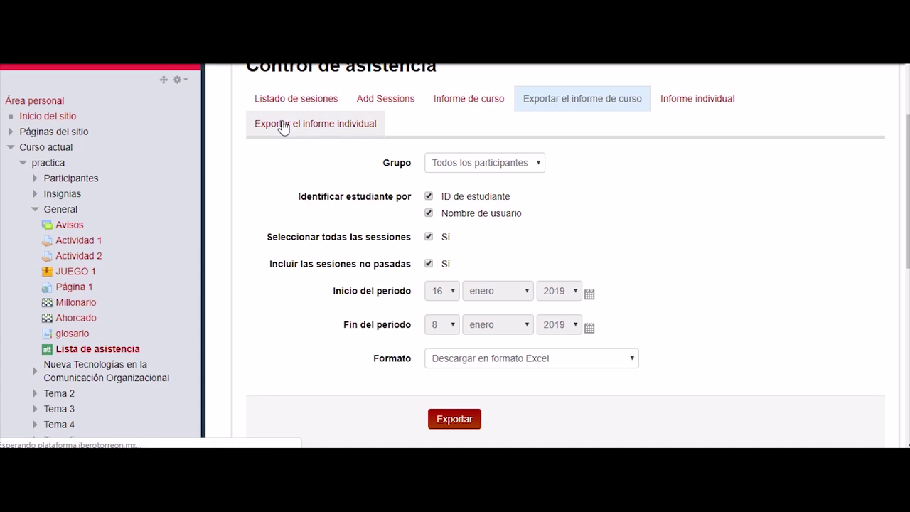
left_click(283, 125)
scroll(613, 290, "down", 2)
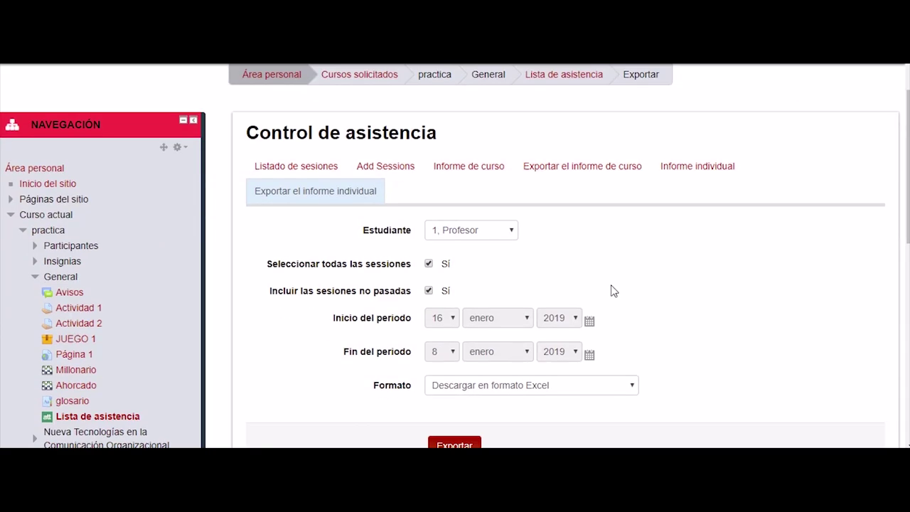
left_click(498, 238)
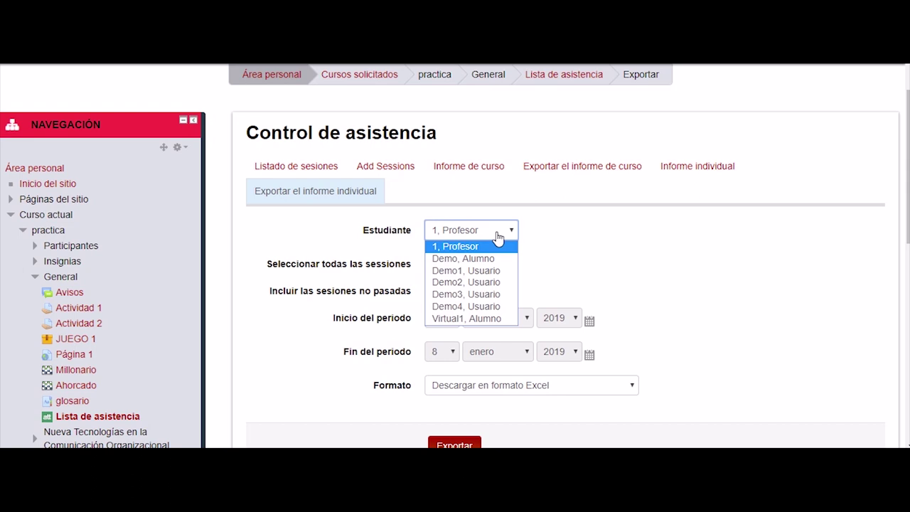
left_click(496, 282)
scroll(450, 392, "down", 1)
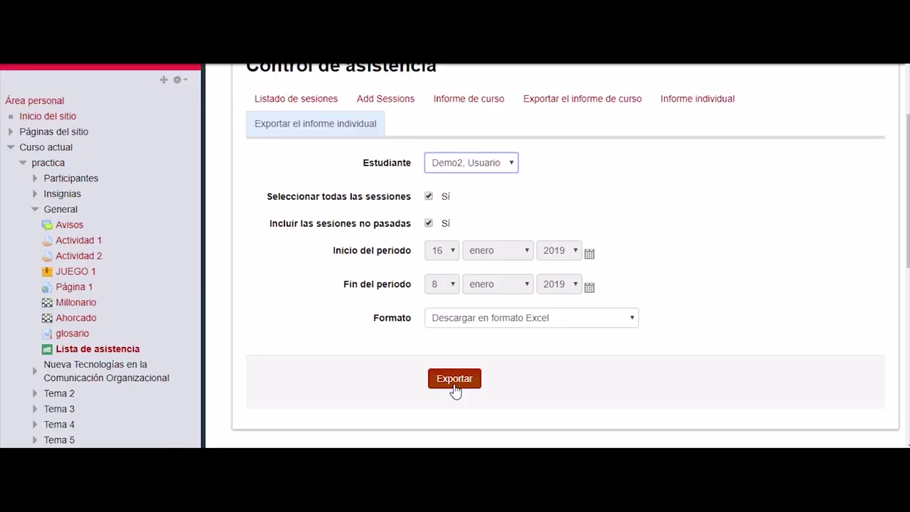
- Abandon the individual export form and return to the practica course page with its activity list
scroll(339, 375, "up", 2)
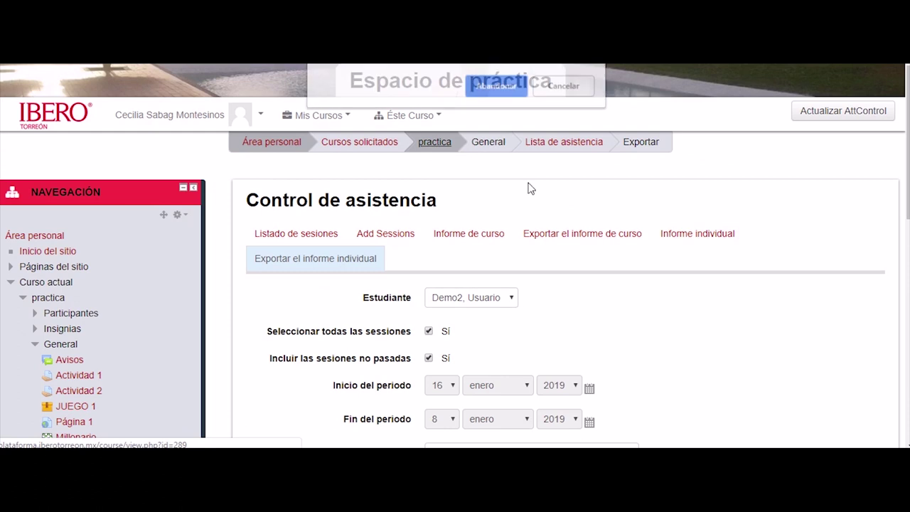
left_click(524, 88)
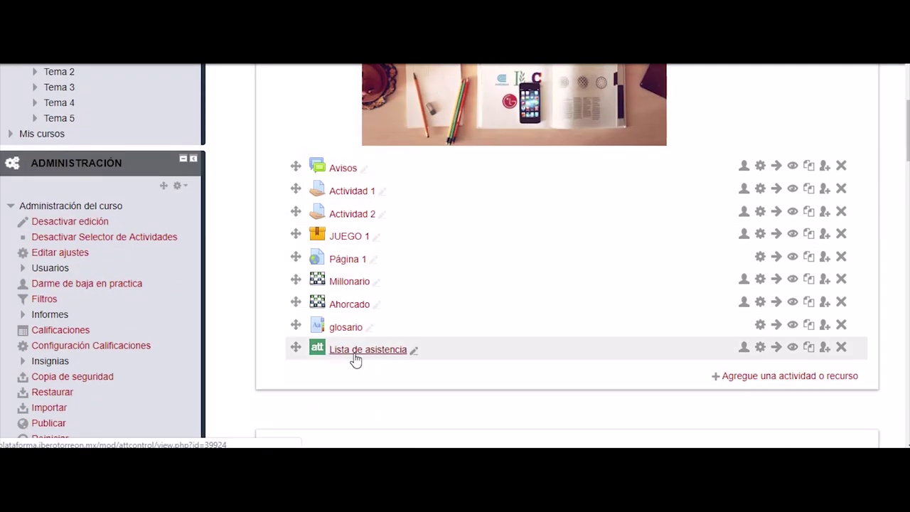
scroll(260, 406, "up", 1)
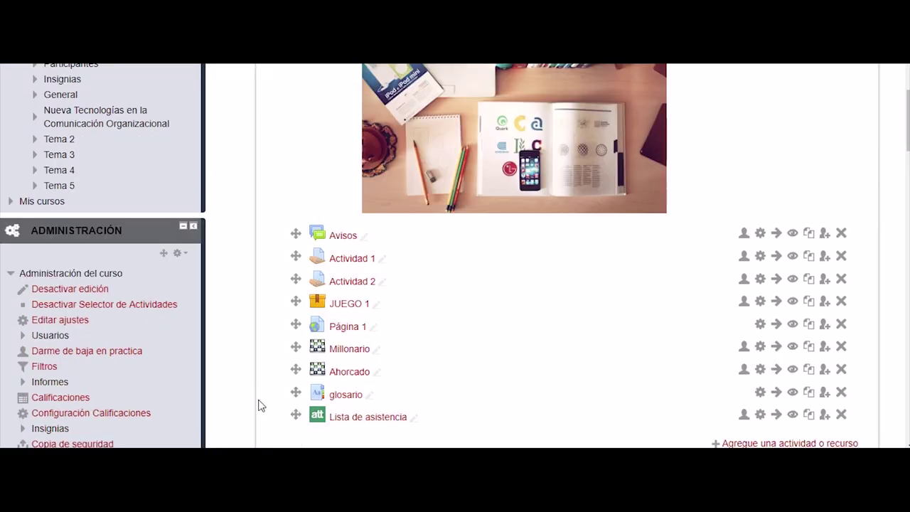